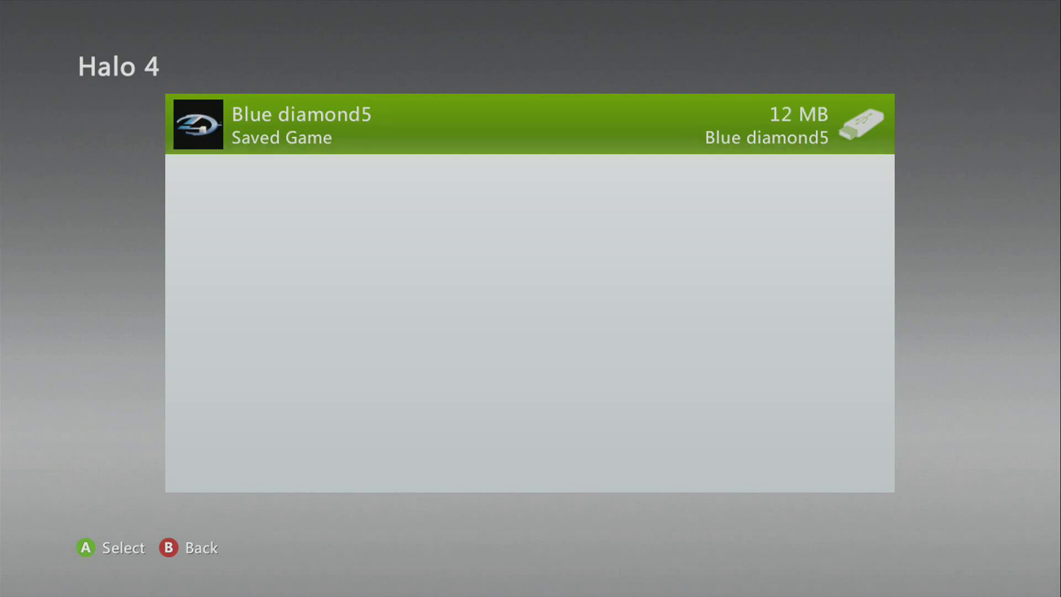
pyautogui.press('Escape')
pyautogui.press('Escape')
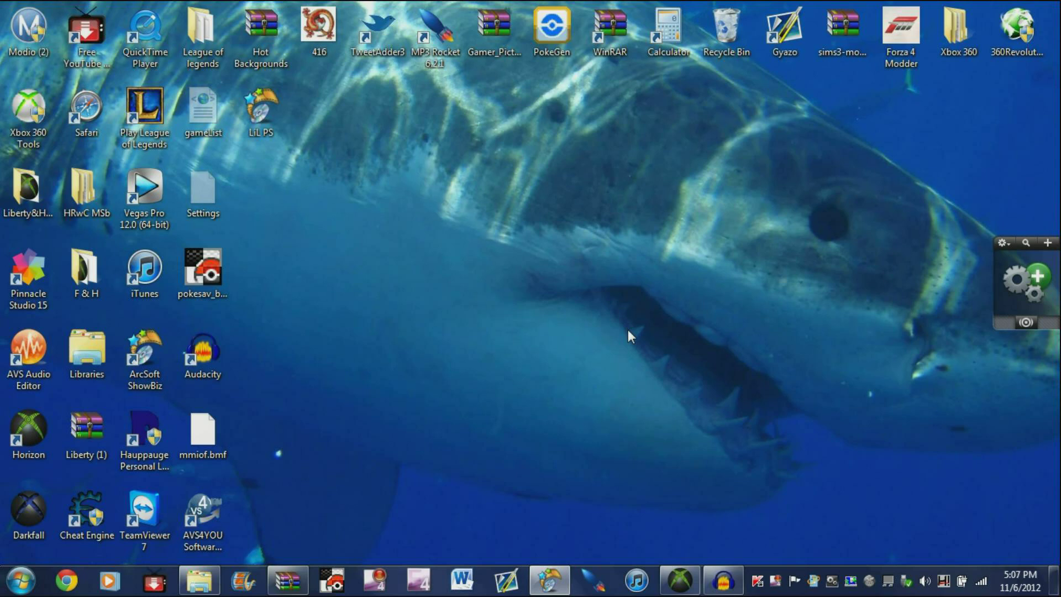
pyautogui.moveTo(680, 580)
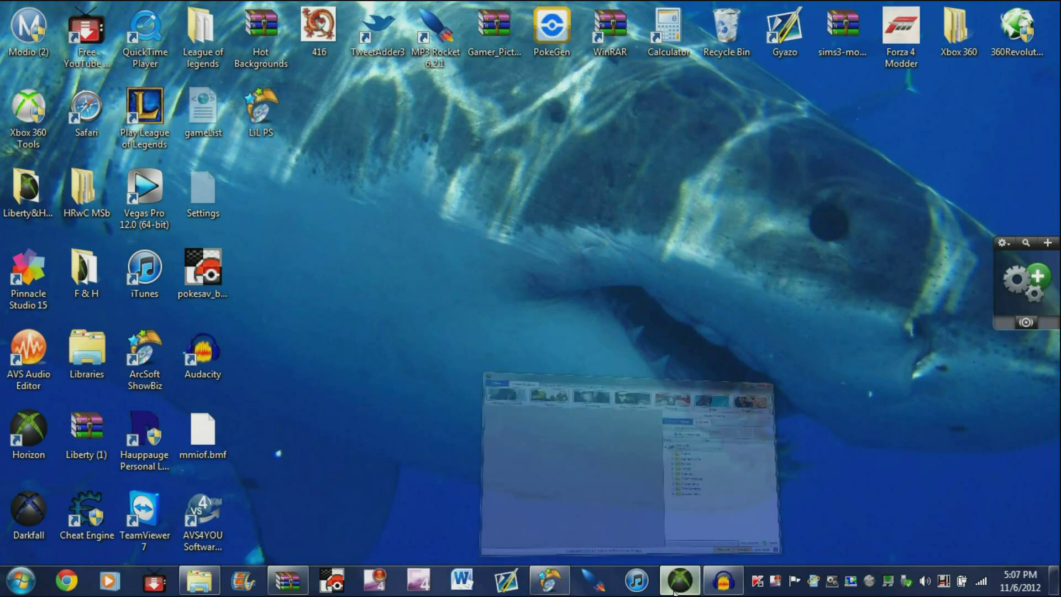
pyautogui.click(649, 490)
pyautogui.click(840, 31)
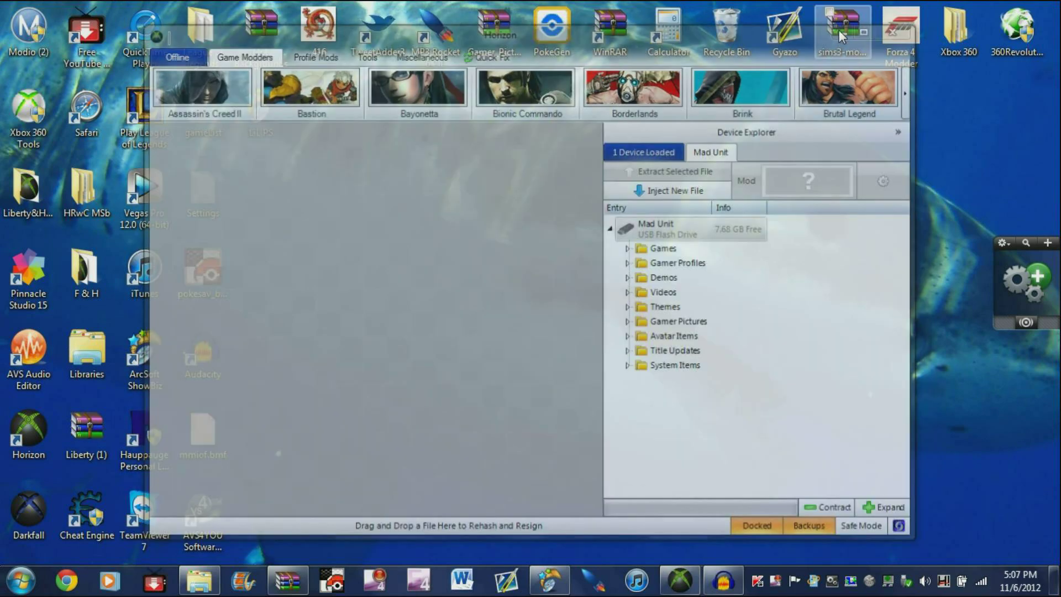
pyautogui.click(297, 582)
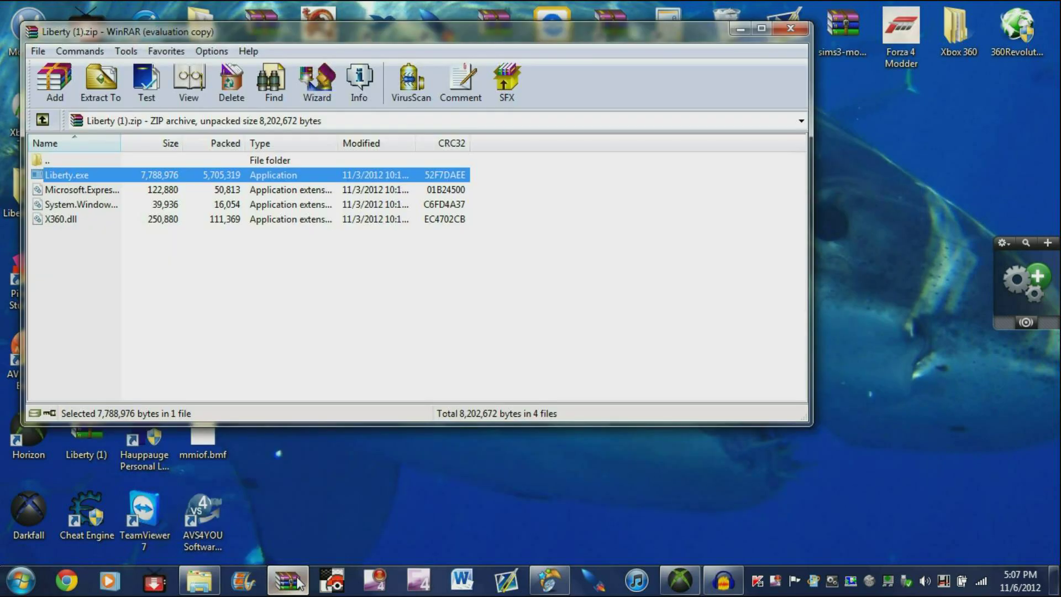
pyautogui.click(297, 582)
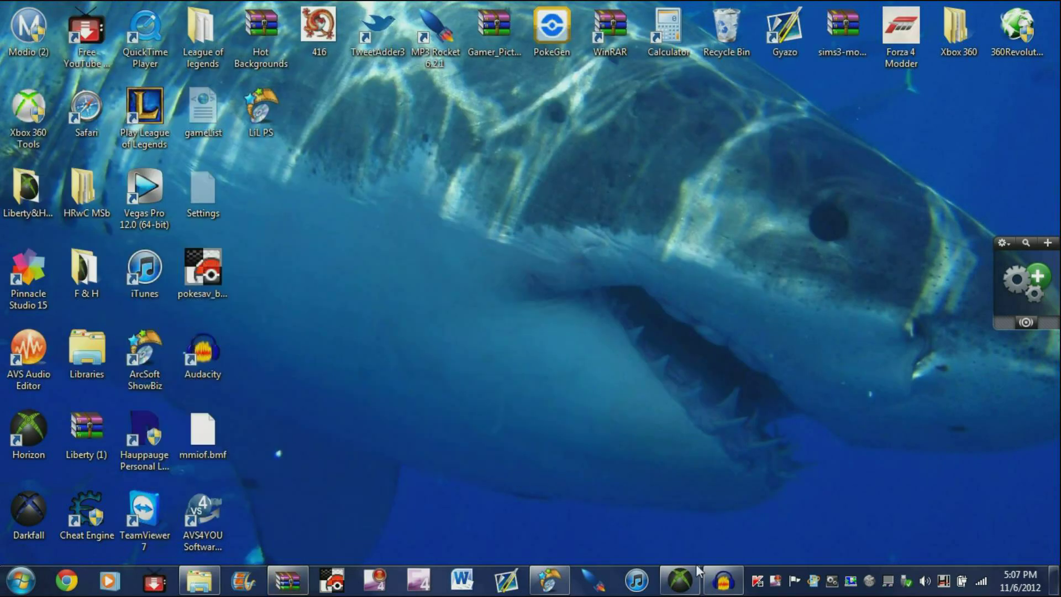
# In Horizon, extract the Halo 4 saved game from the Mad Unit USB drive to the Downloads folder under its default file name.
pyautogui.click(695, 570)
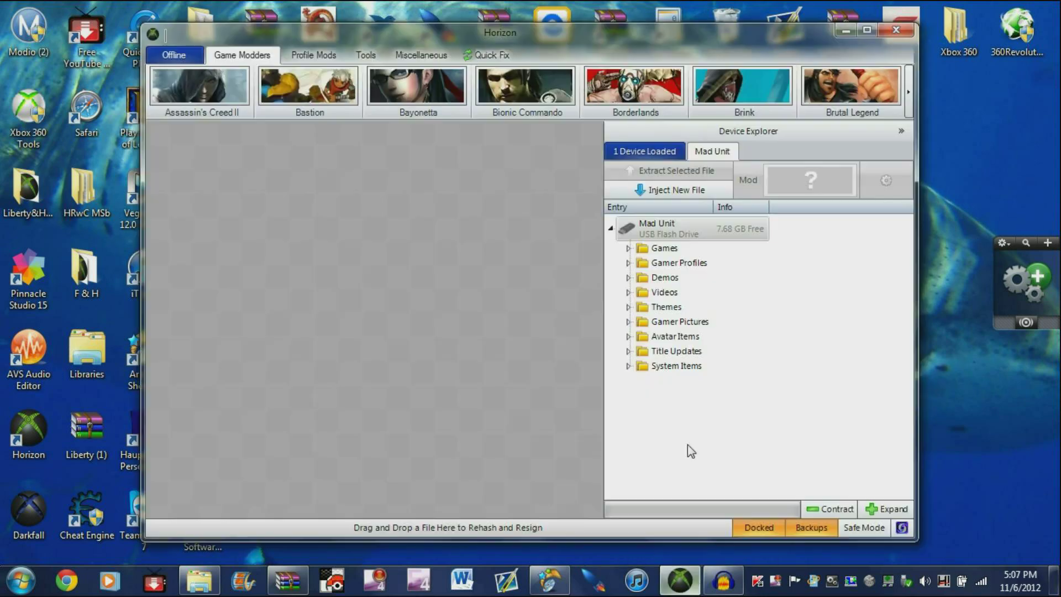
pyautogui.click(629, 248)
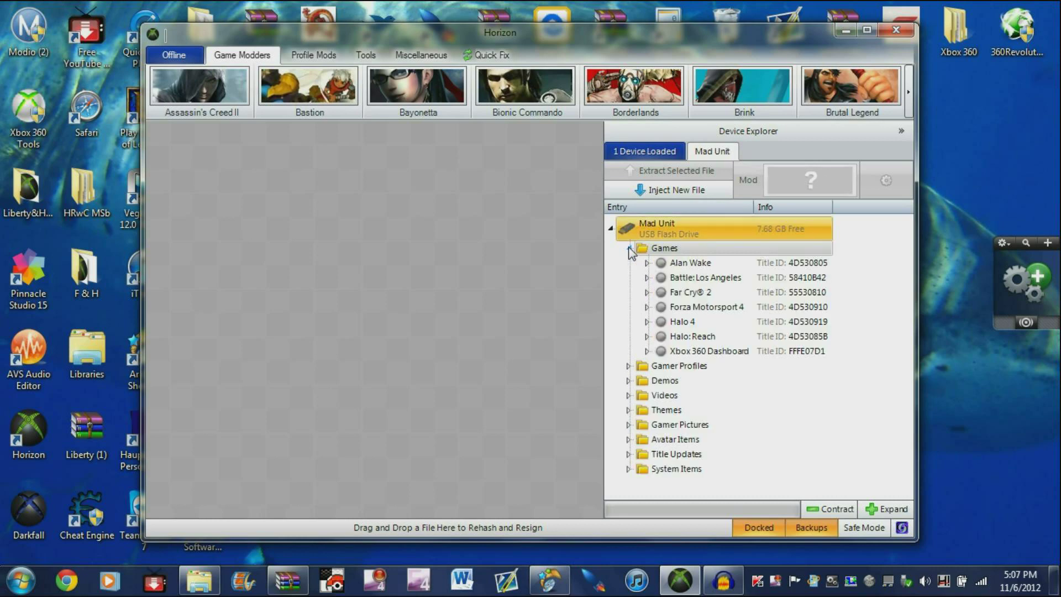
pyautogui.click(647, 322)
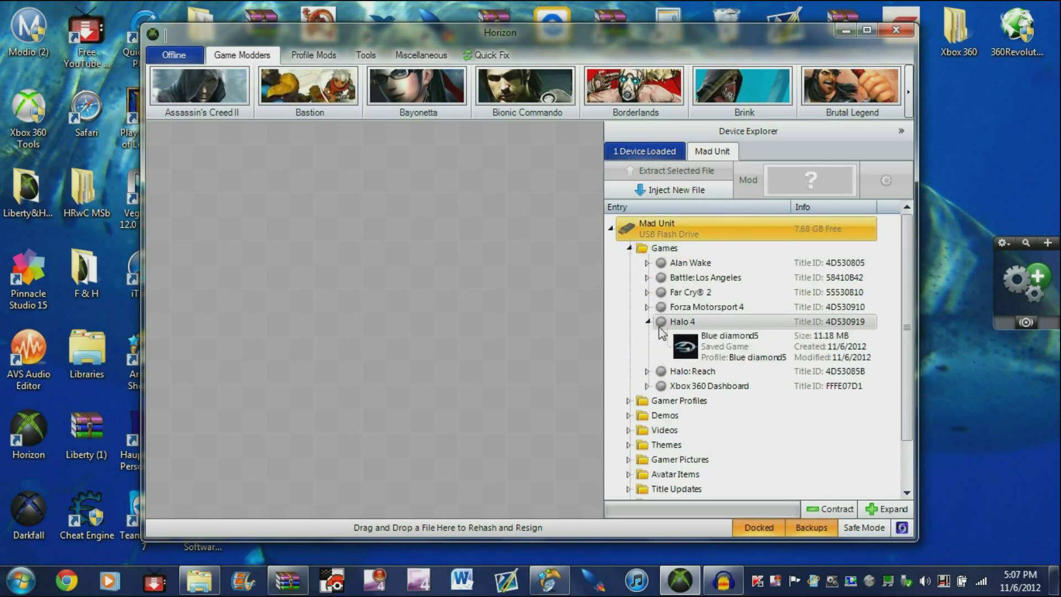
pyautogui.rightClick(689, 334)
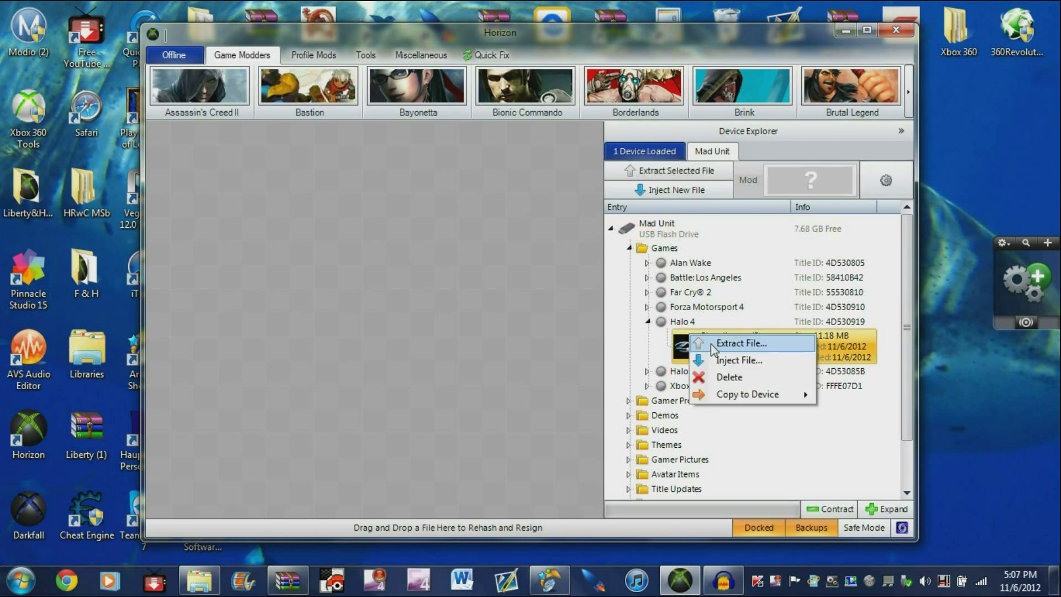
pyautogui.click(740, 344)
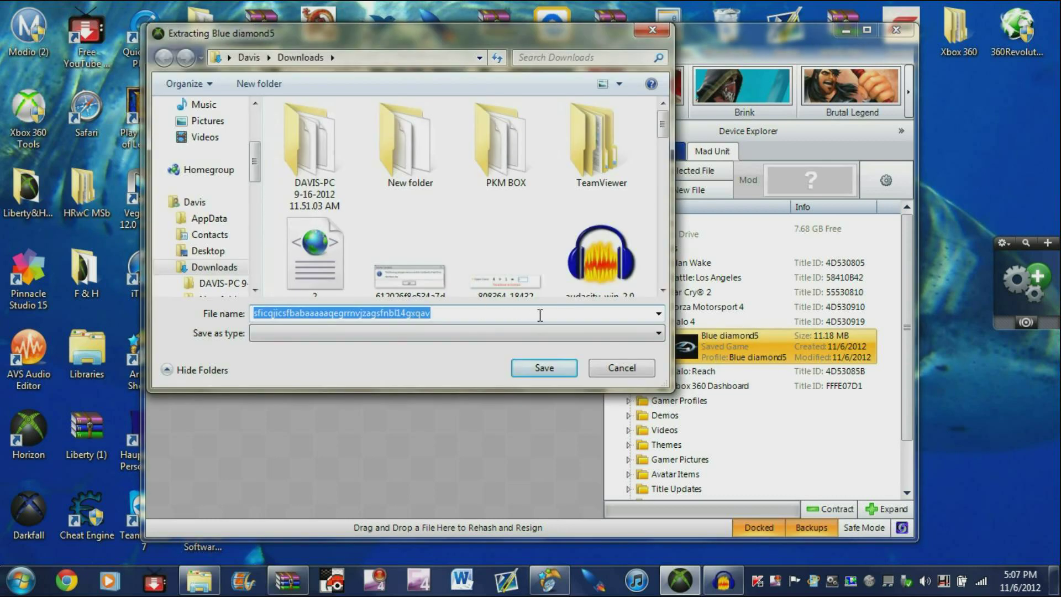
pyautogui.click(529, 364)
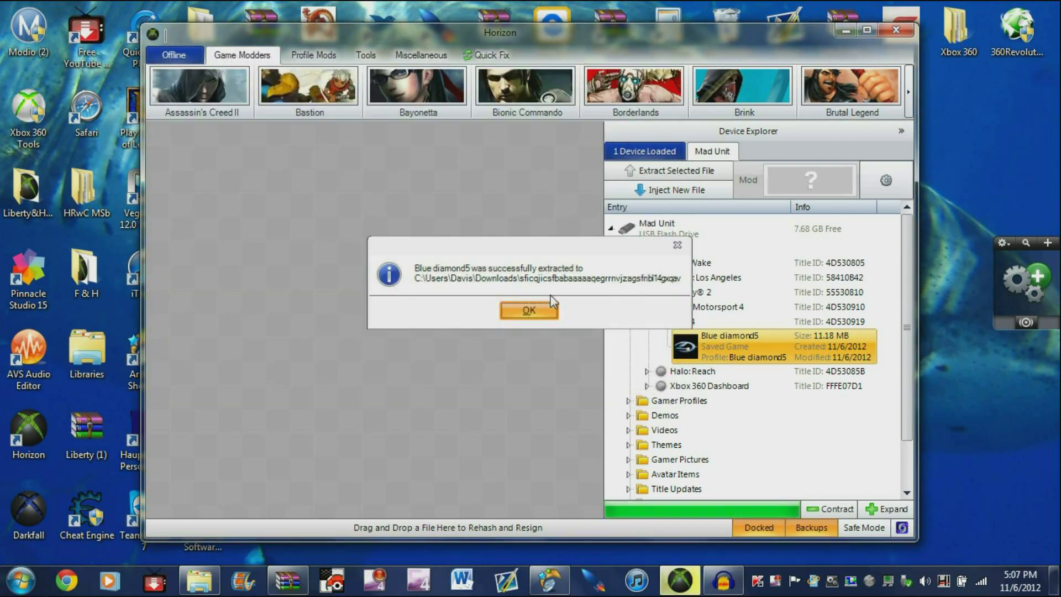
pyautogui.click(529, 311)
pyautogui.click(847, 29)
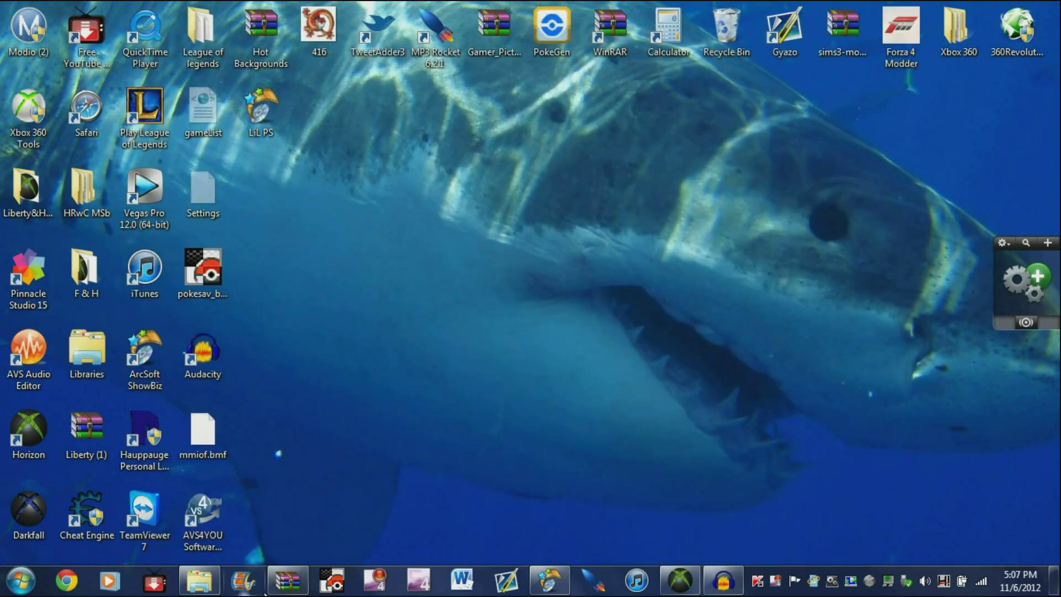
# Launch Liberty.exe from the Liberty (1).zip archive in WinRAR and choose to edit a save file stored on the computer.
pyautogui.click(287, 581)
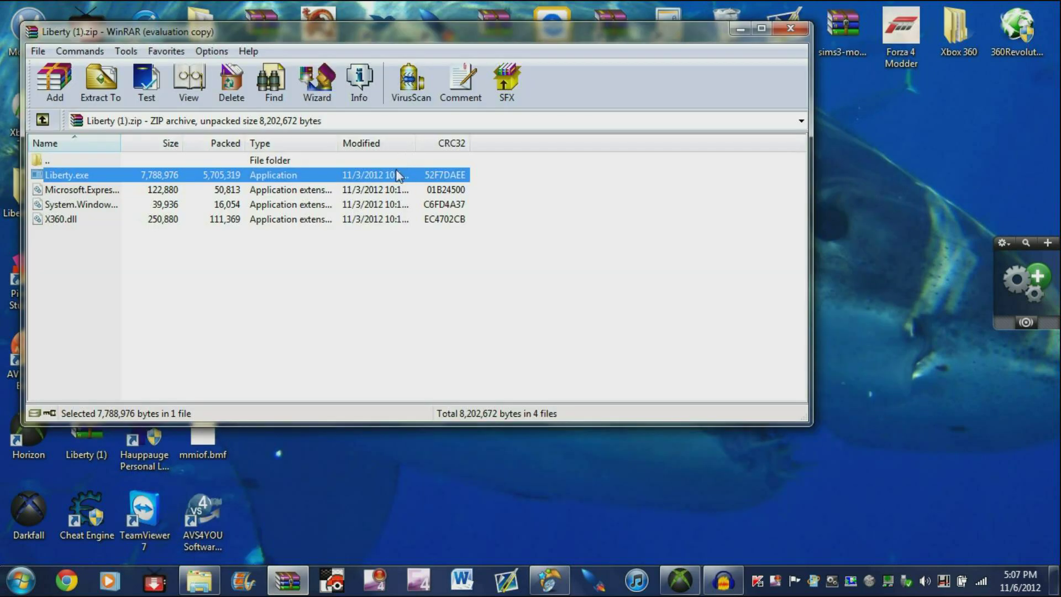
pyautogui.doubleClick(397, 176)
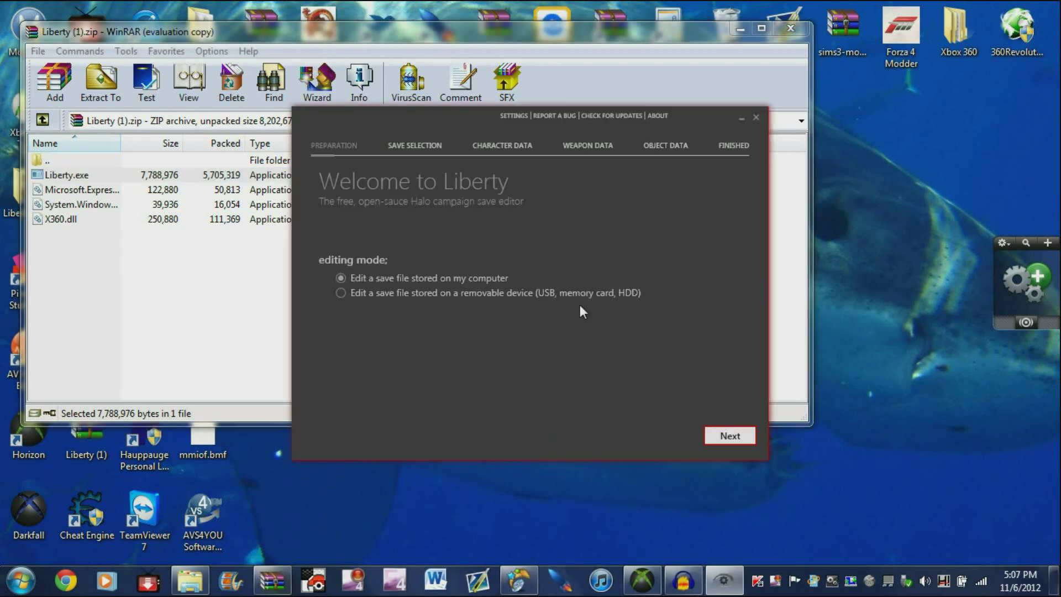
pyautogui.click(741, 438)
pyautogui.click(738, 442)
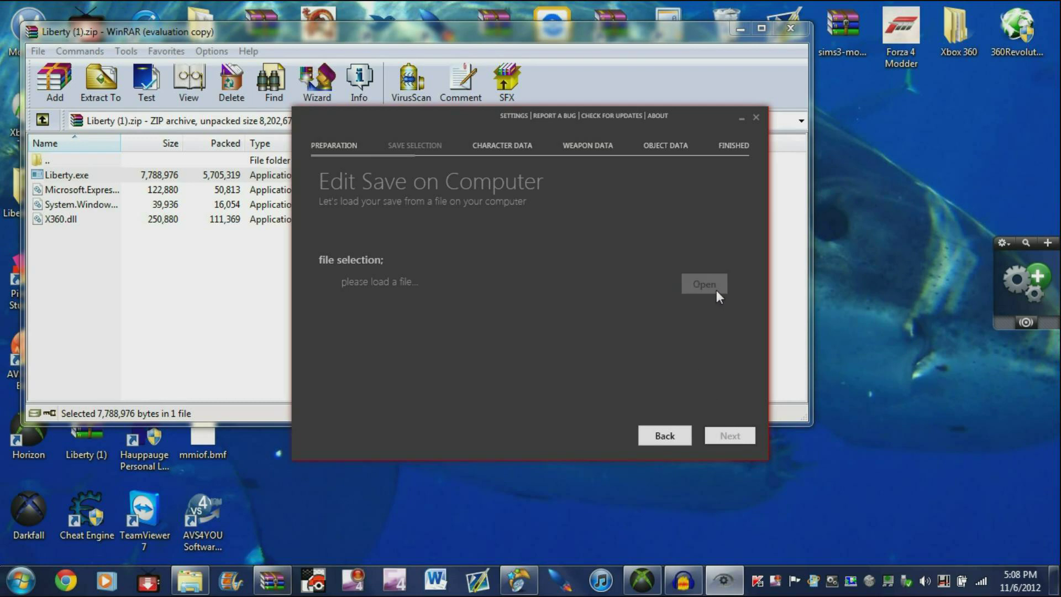
# Load the extracted Halo 4 save beginning with "sficqjicsfbab" from Downloads and accept its package data.
pyautogui.click(695, 285)
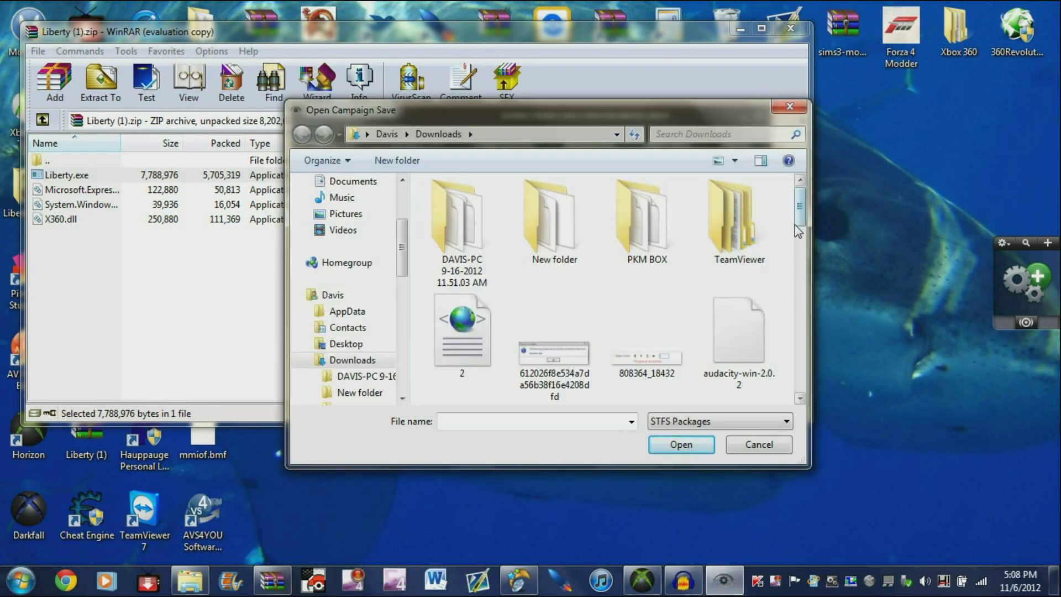
pyautogui.moveTo(800, 224); pyautogui.dragTo(802, 381)
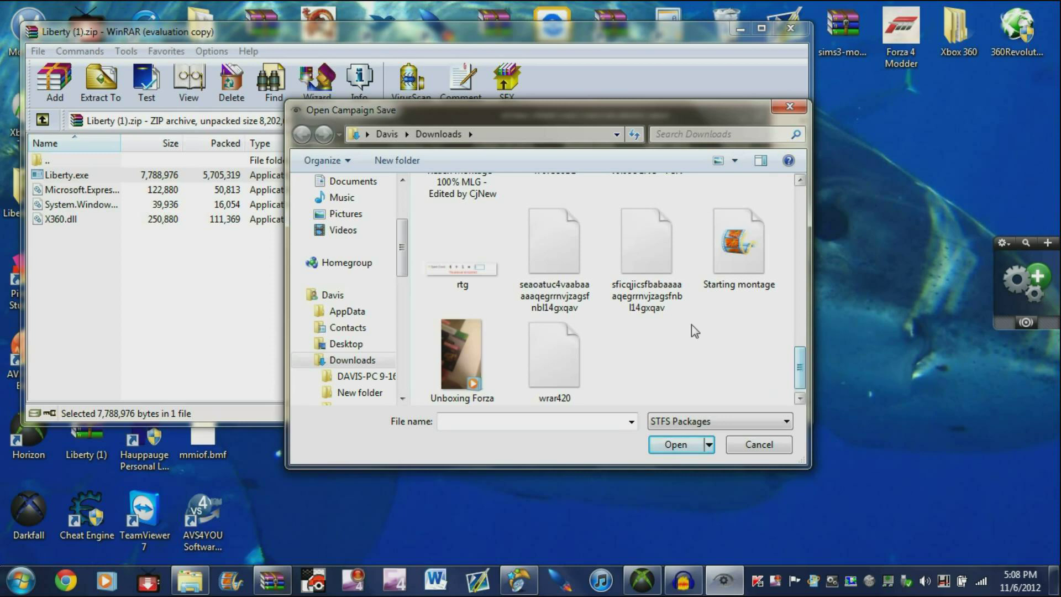
pyautogui.doubleClick(657, 269)
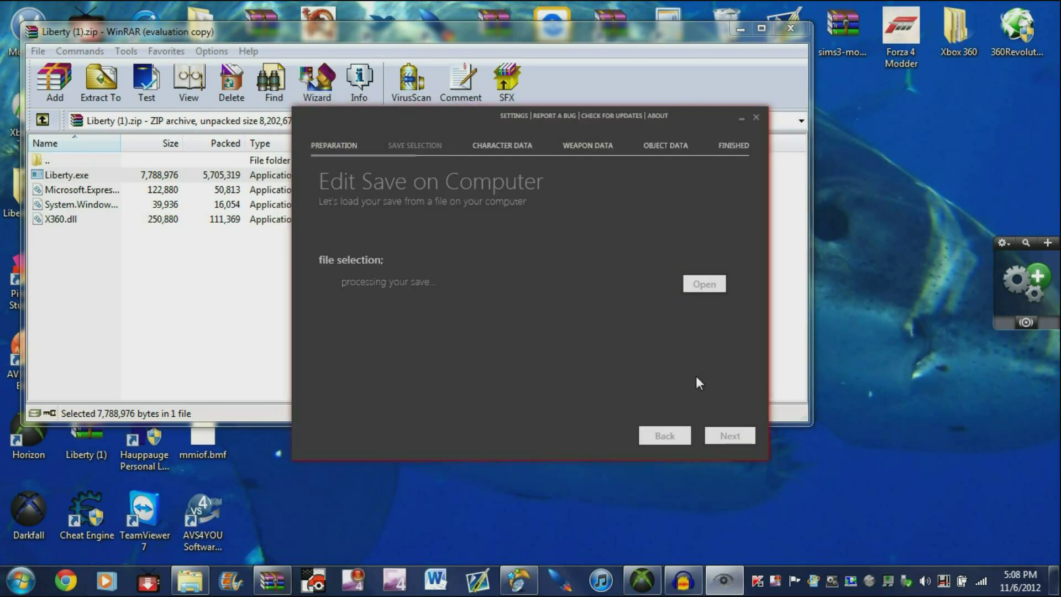
pyautogui.click(721, 435)
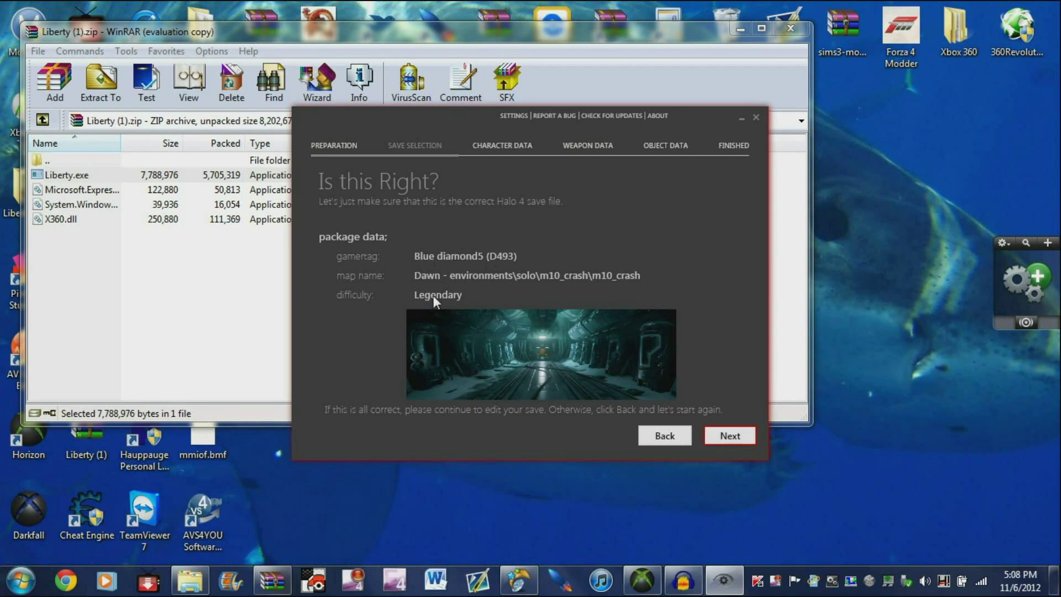
pyautogui.click(722, 431)
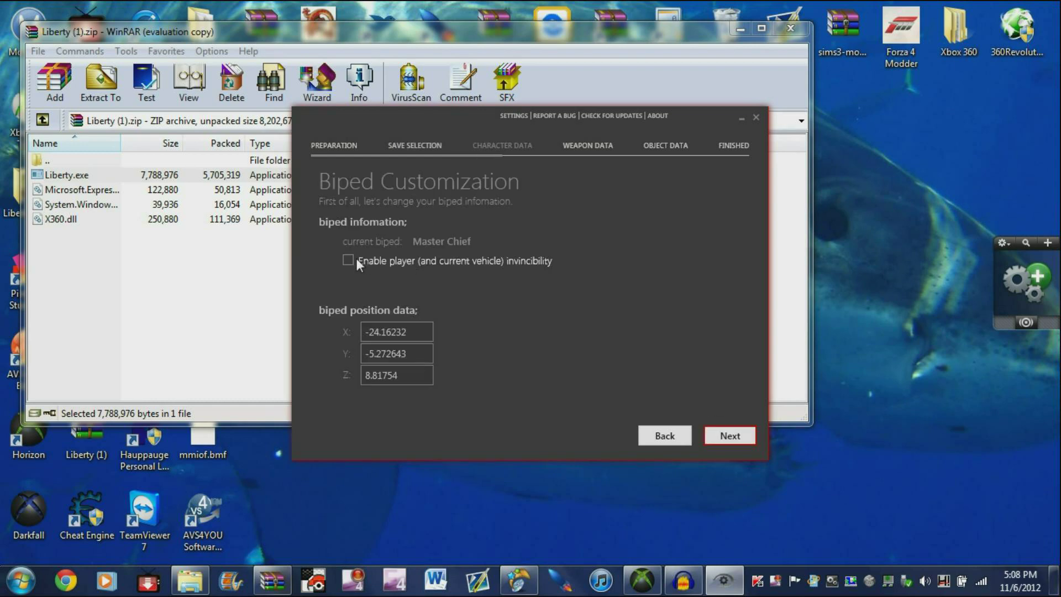
# Enable player and current vehicle invincibility, and set the primary weapon's clip ammo and weapon ammo to the maximum of 32767.
pyautogui.click(348, 260)
pyautogui.click(721, 430)
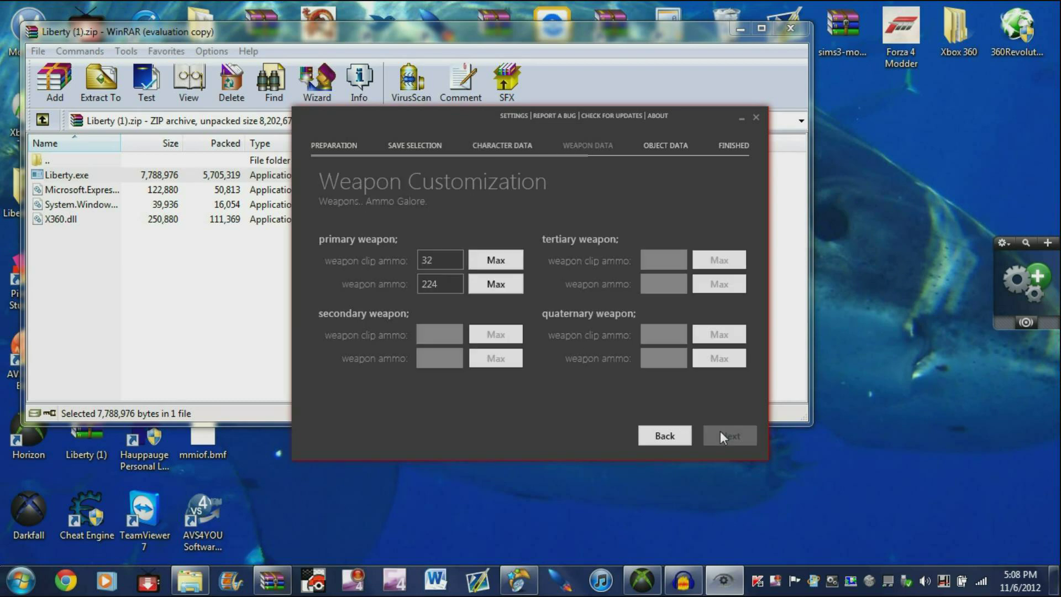
pyautogui.click(503, 257)
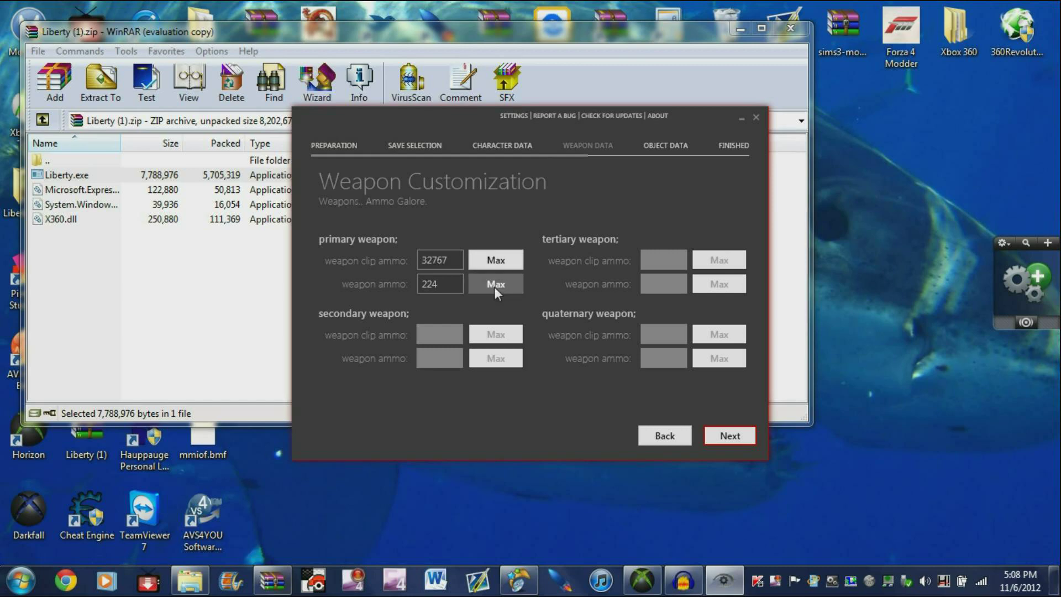
pyautogui.click(494, 286)
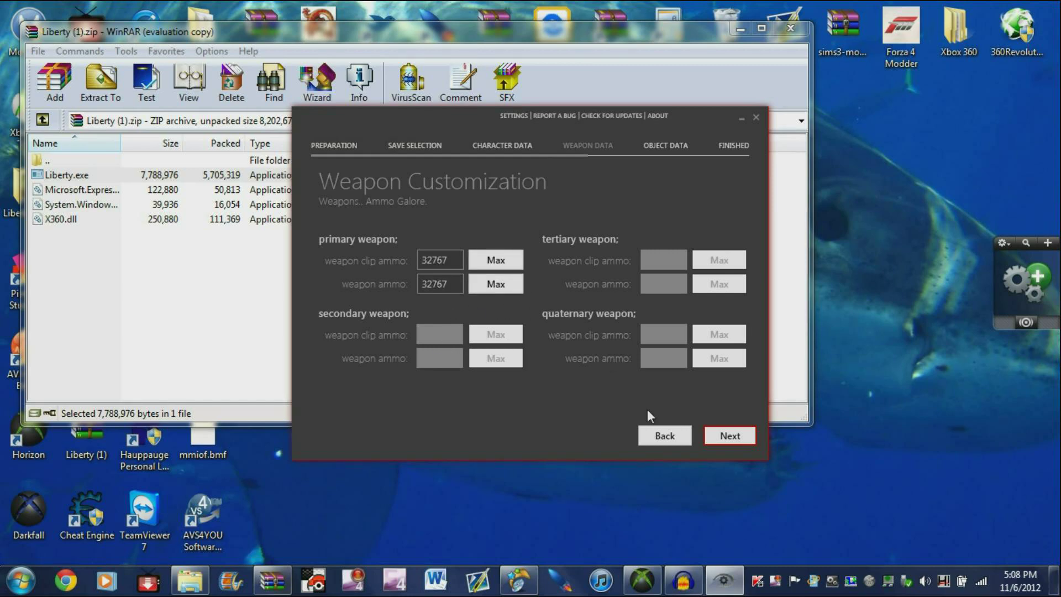
pyautogui.click(734, 439)
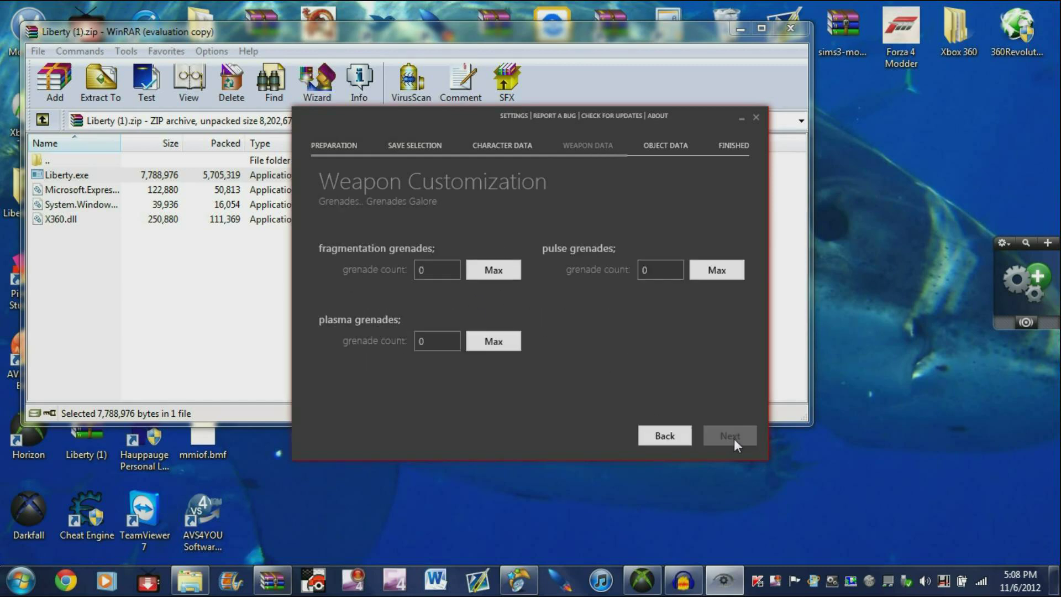
# Set the fragmentation, plasma and pulse grenade counts to their maximum.
pyautogui.click(495, 270)
pyautogui.click(502, 342)
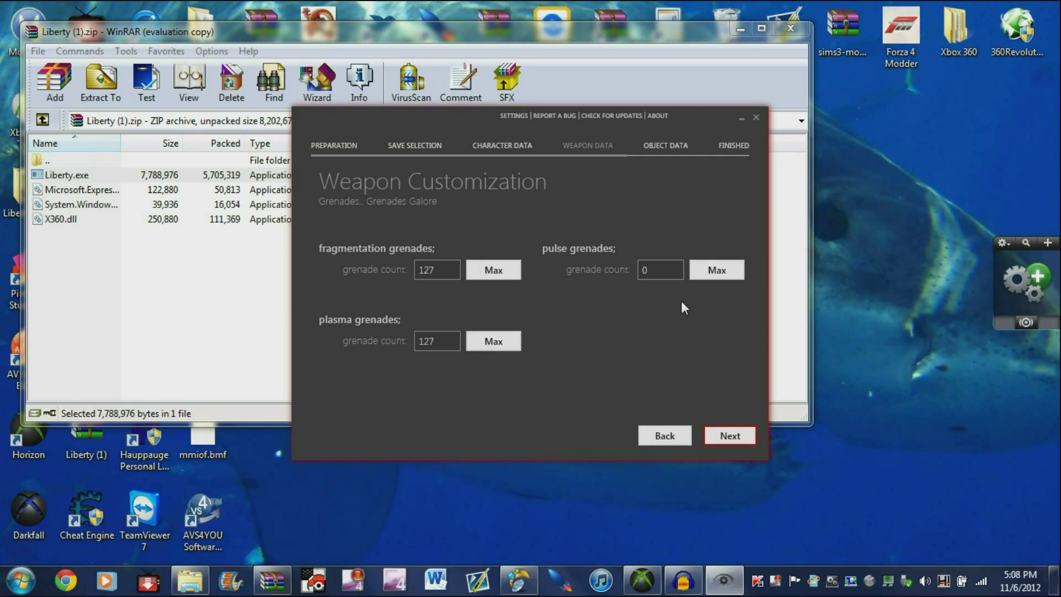
pyautogui.click(734, 269)
pyautogui.click(717, 438)
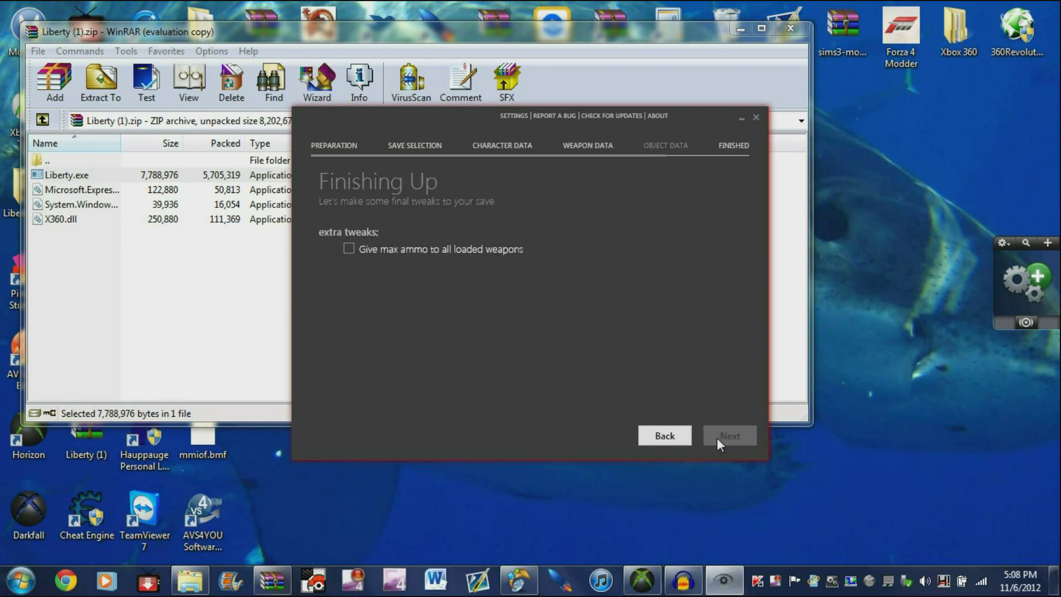
# Give max ammo to all loaded weapons, save the modded file without making a backup, and close Liberty.
pyautogui.click(348, 248)
pyautogui.click(718, 434)
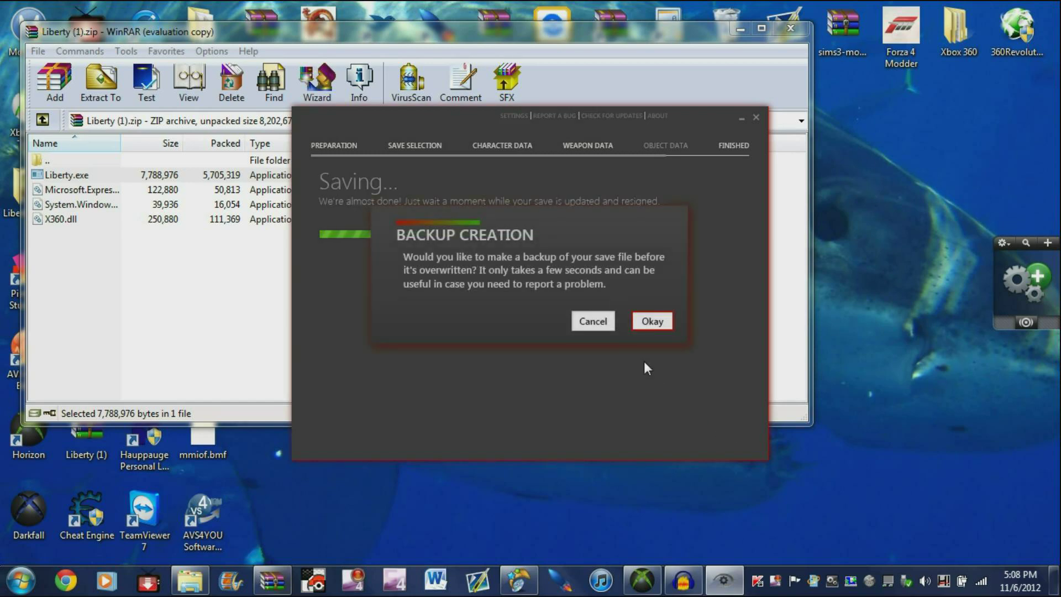
pyautogui.click(599, 326)
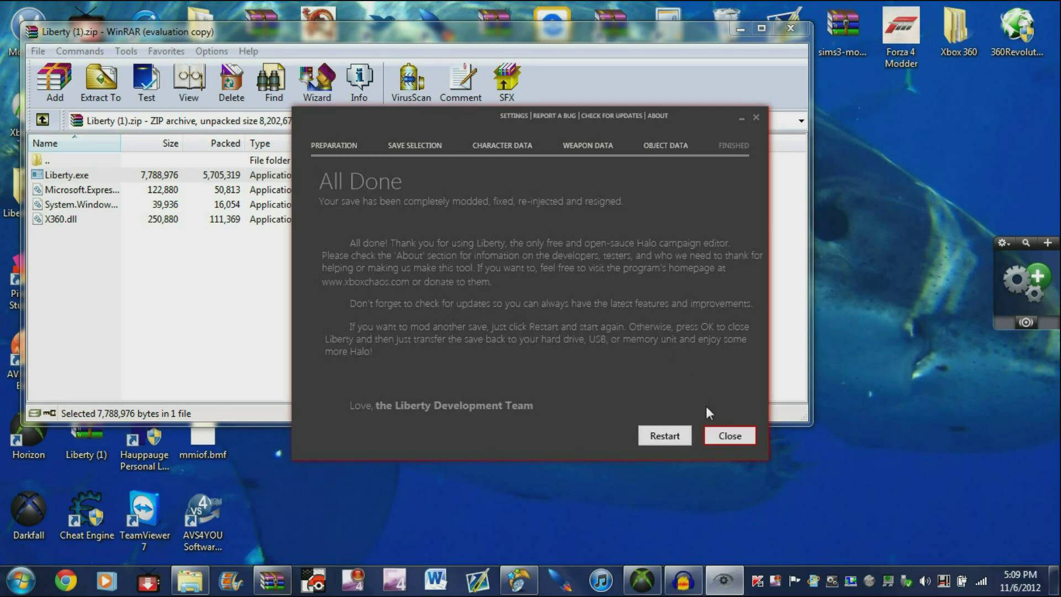
pyautogui.click(730, 435)
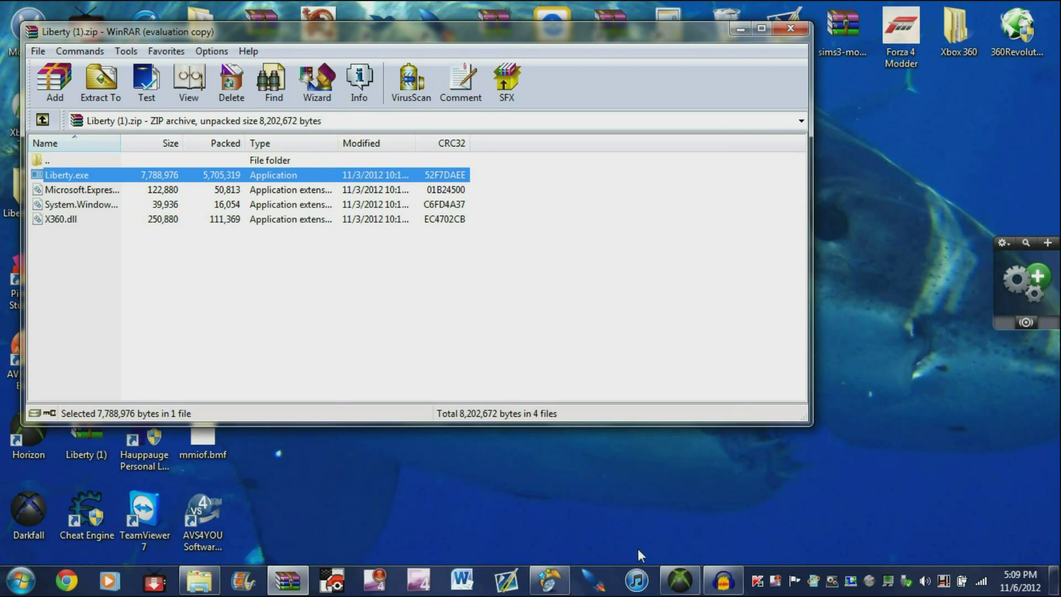
# Switch to Horizon and load the modded save beginning with "sficqjicsfbab" into it from the Downloads folder.
pyautogui.click(685, 584)
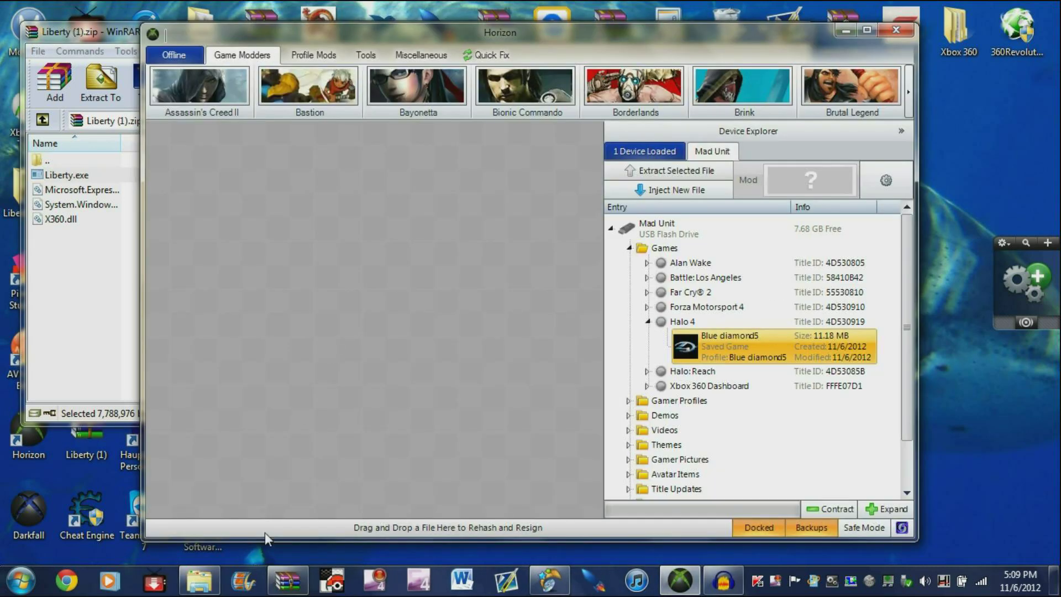
pyautogui.click(199, 580)
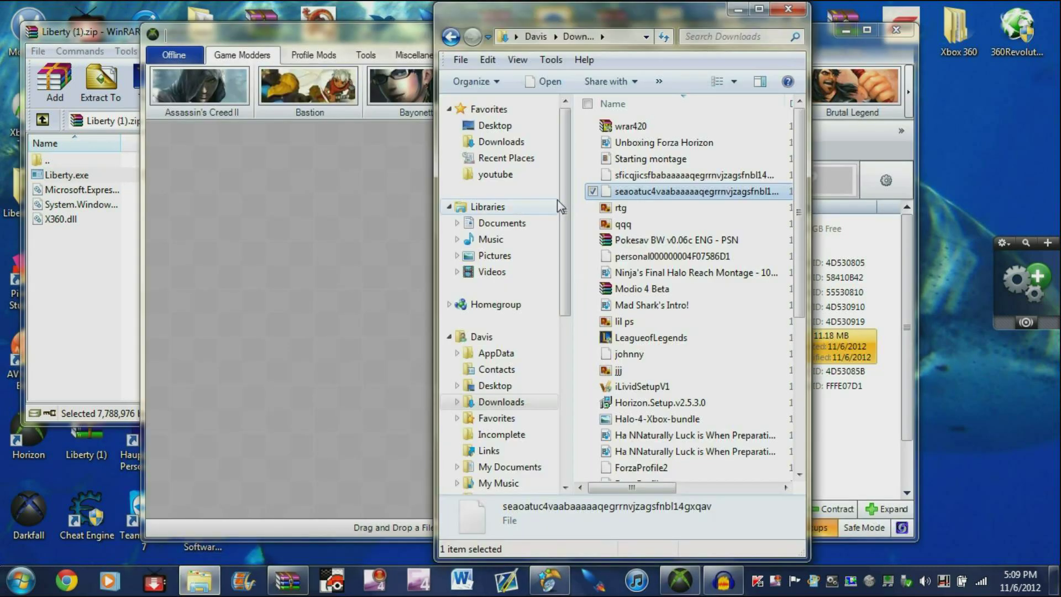
pyautogui.click(641, 175)
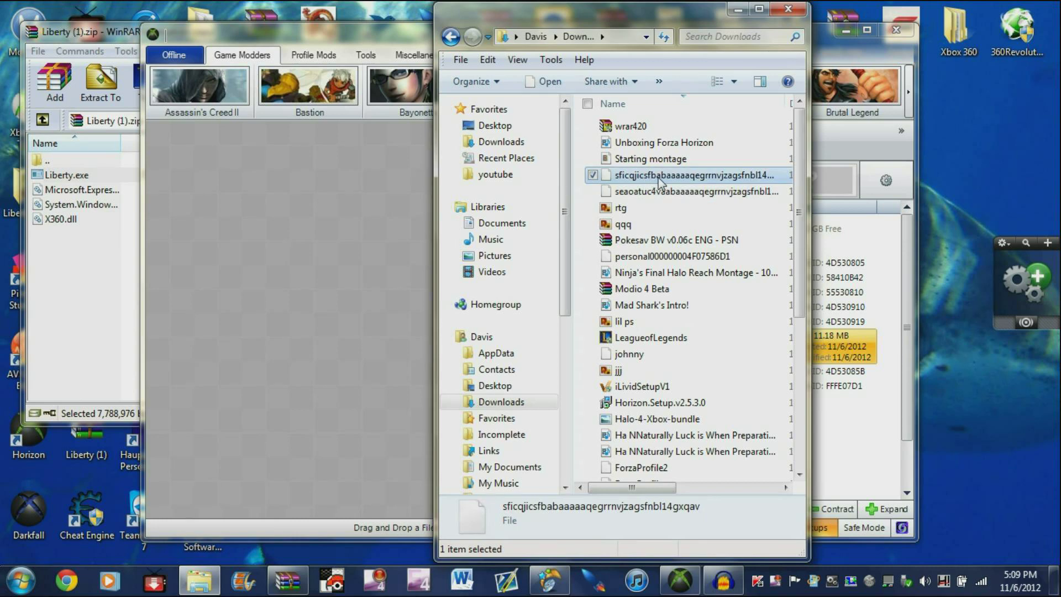
pyautogui.moveTo(658, 177); pyautogui.dragTo(317, 214)
pyautogui.click(266, 224)
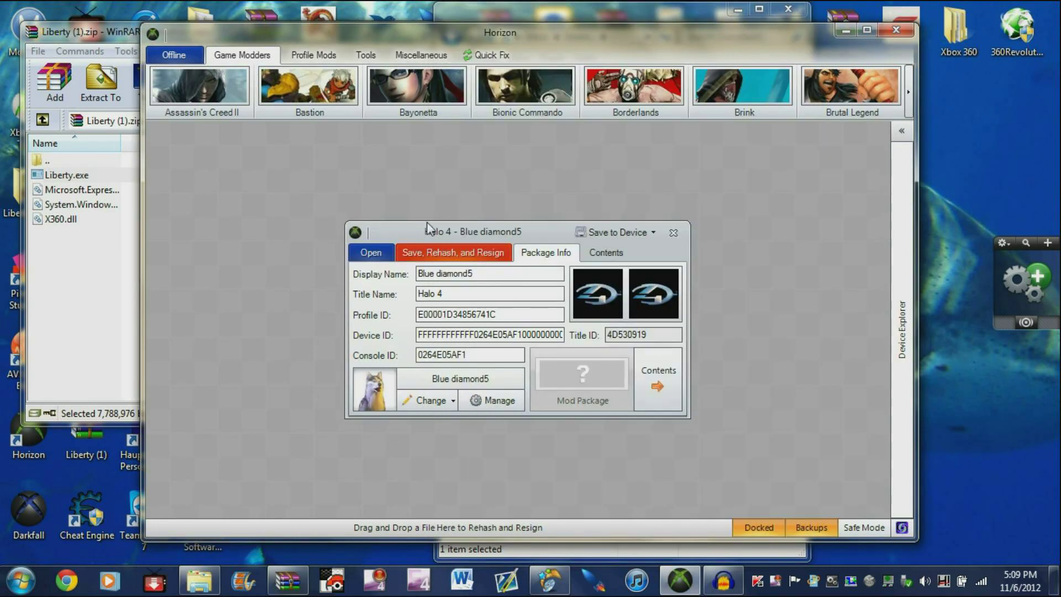
# Transfer the modded Halo 4 save to the Mad Unit device, saving changes and overwriting the existing copy, and close the package.
pyautogui.click(598, 231)
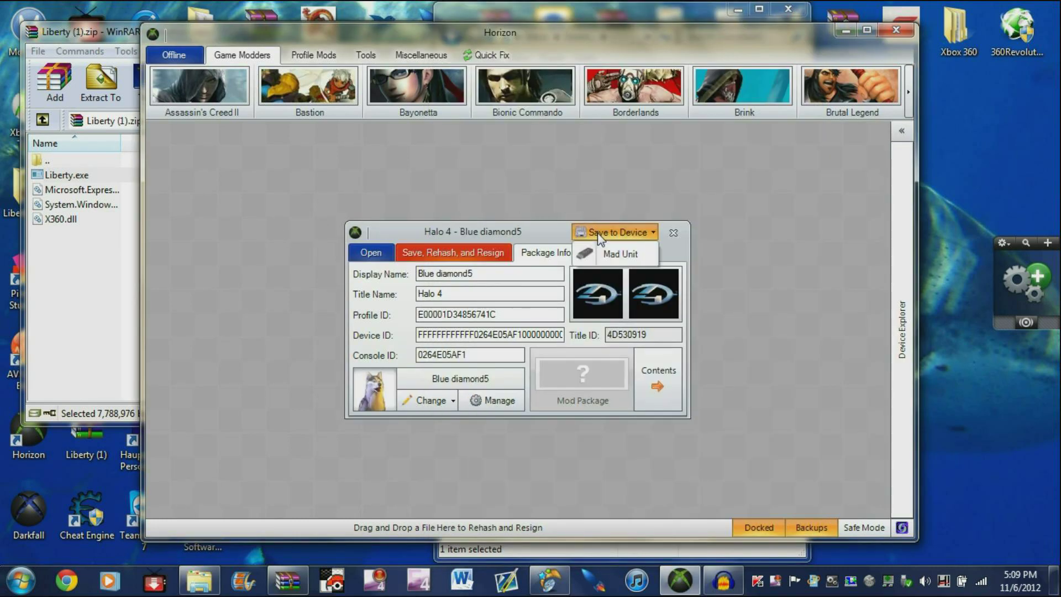
pyautogui.click(602, 253)
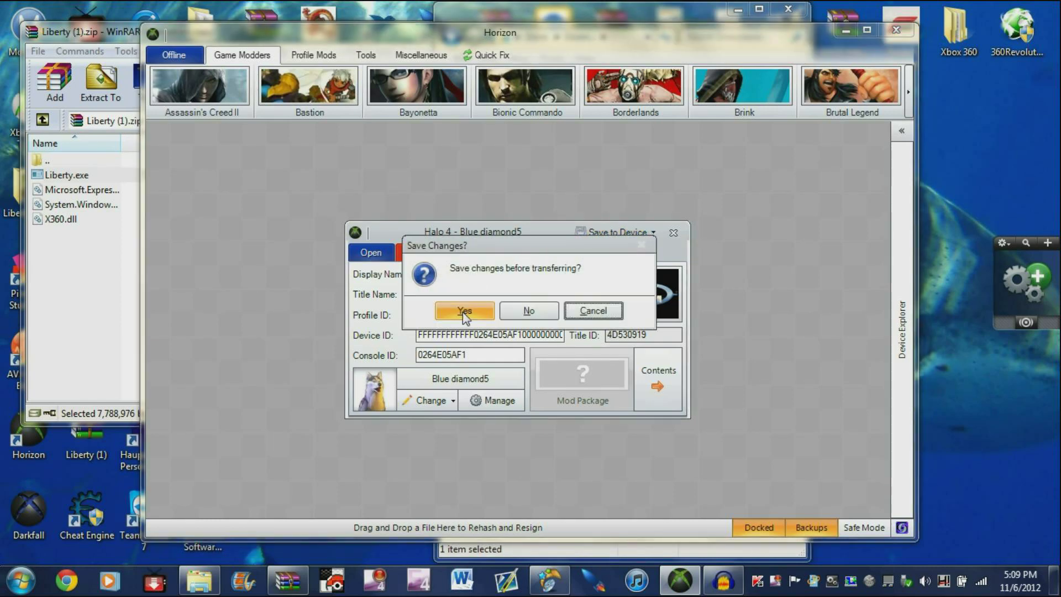
pyautogui.click(464, 312)
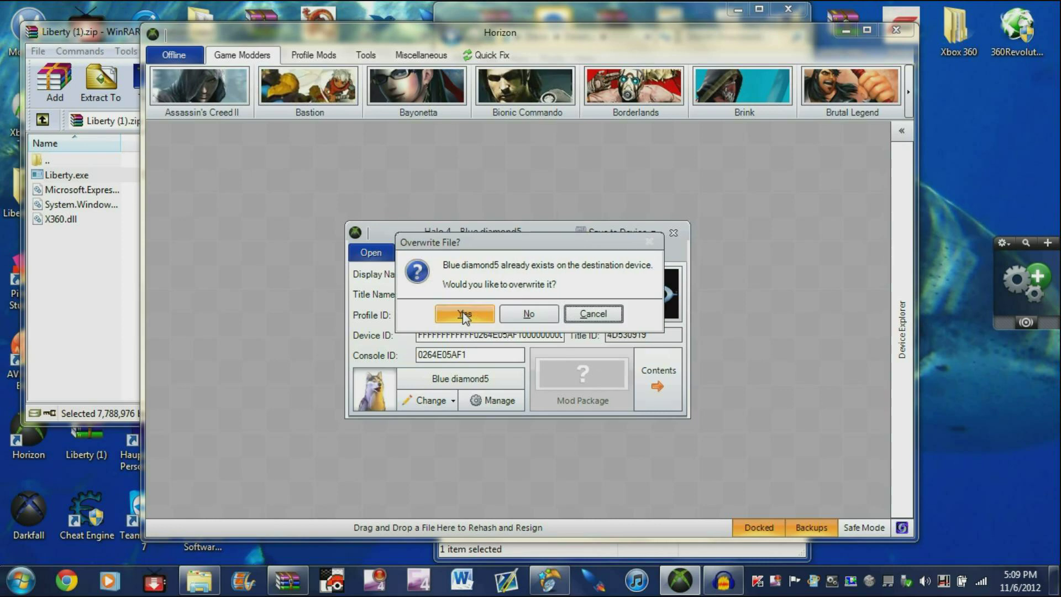
pyautogui.click(464, 314)
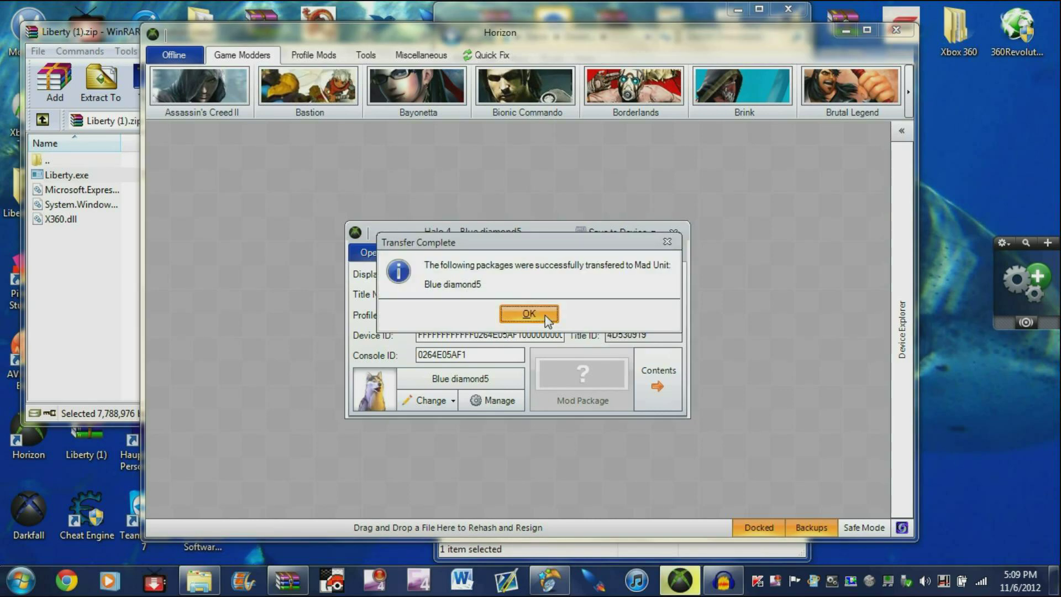
pyautogui.click(545, 315)
pyautogui.click(679, 231)
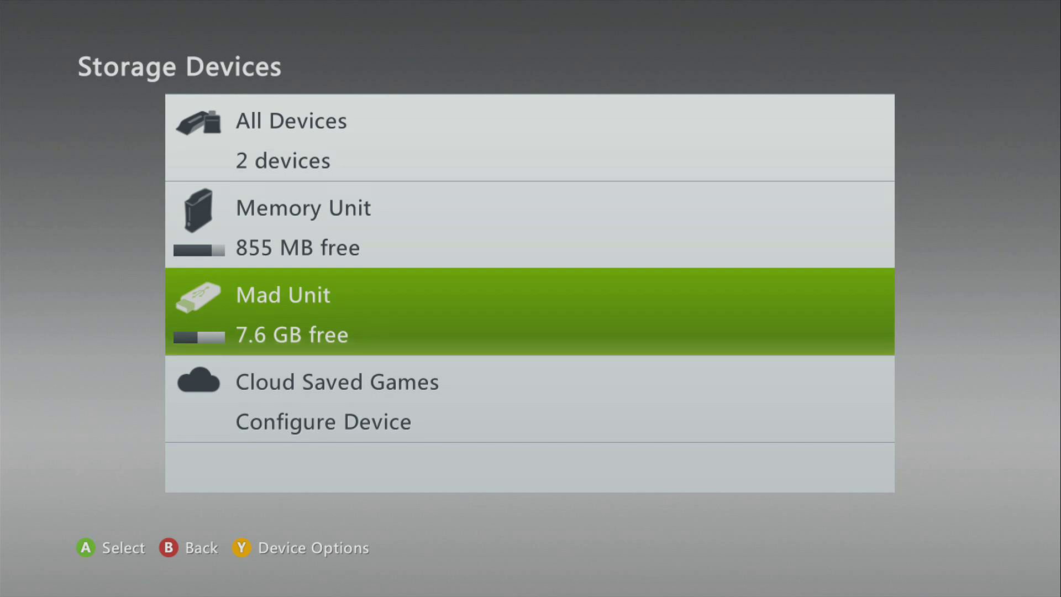
# On the Xbox 360, move the Halo 4 save from Mad Unit's Games and Apps to the Memory Unit.
pyautogui.press('Return')
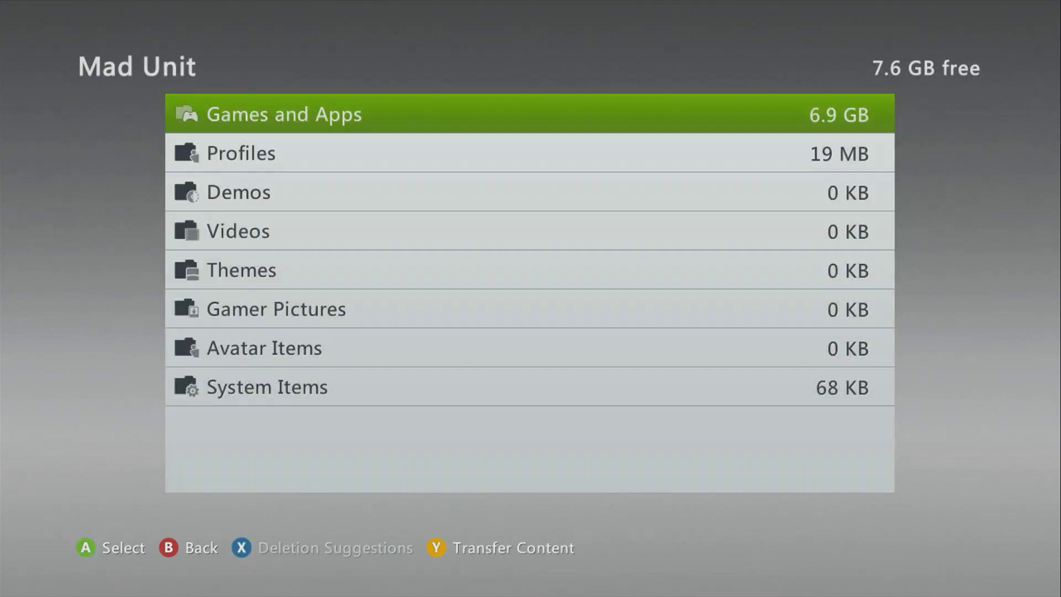
pyautogui.press('Return')
pyautogui.press('Down')
pyautogui.press('Down')
pyautogui.press('Down')
pyautogui.press('Down')
pyautogui.press('Return')
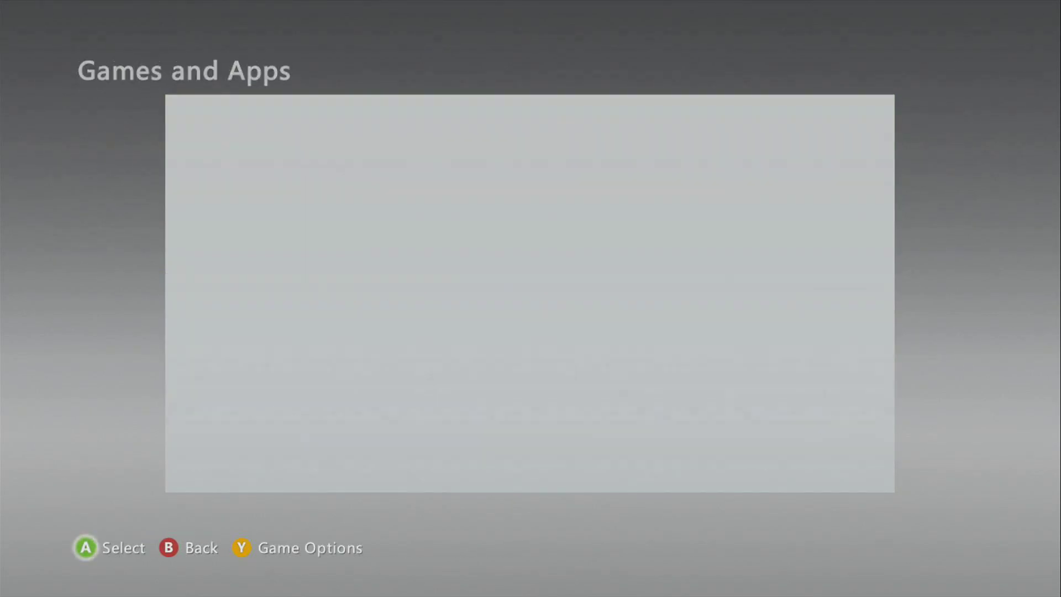
pyautogui.press('Return')
pyautogui.press('Down')
pyautogui.press('Return')
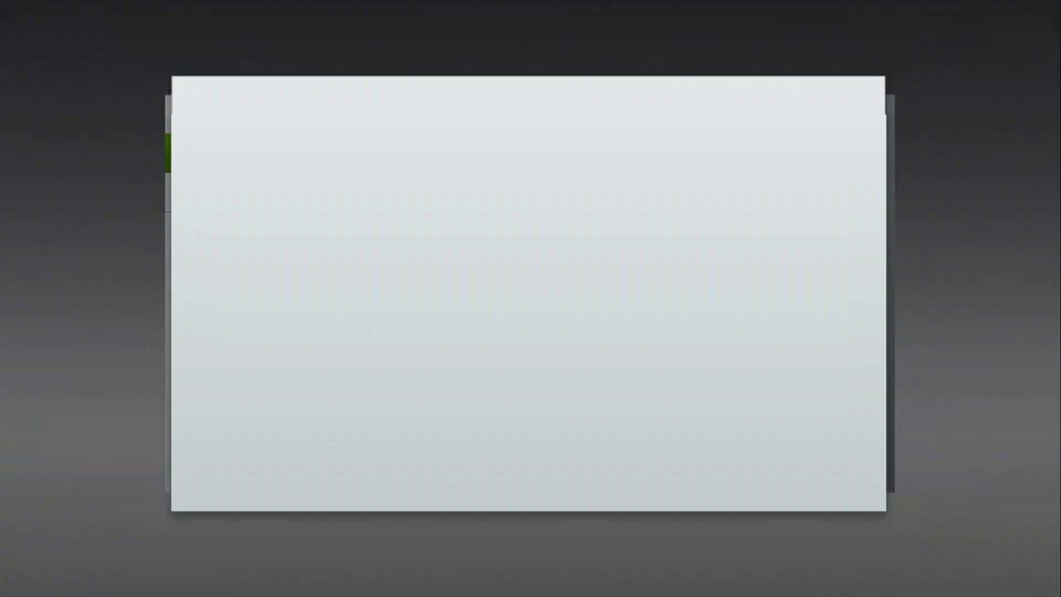
pyautogui.press('Return')
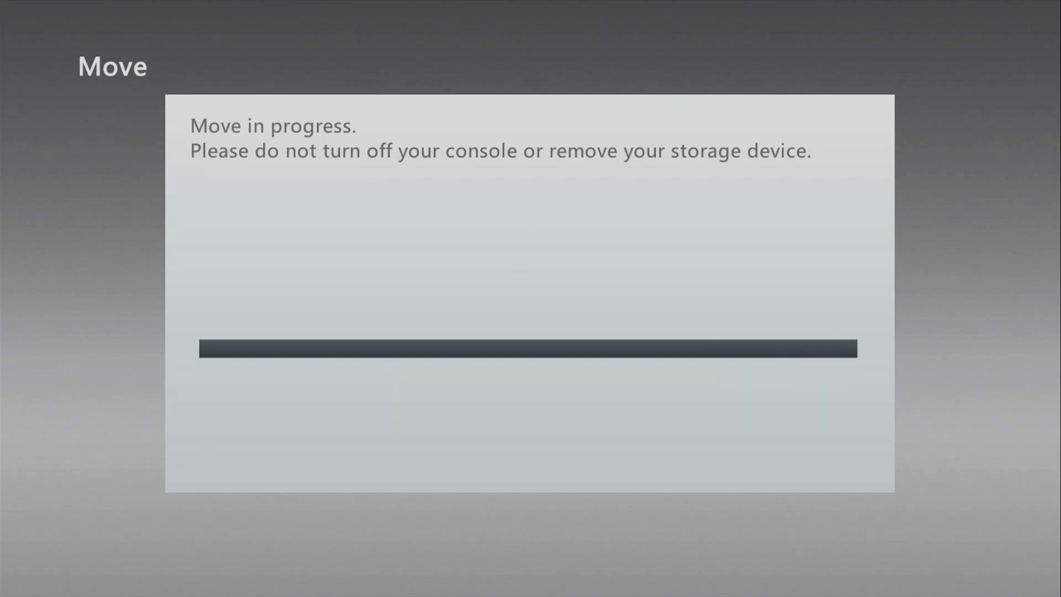
# Launch Halo 4 from the Xbox Guide and choose Memory Unit as its storage device.
pyautogui.press('super')
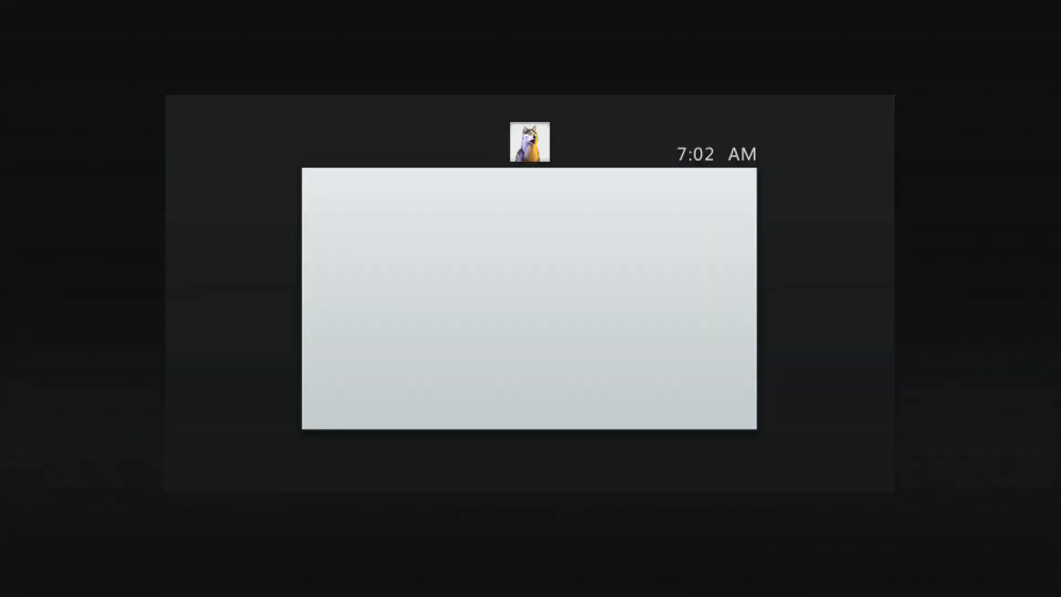
pyautogui.press('Down')
pyautogui.press('Down')
pyautogui.press('Down')
pyautogui.press('Down')
pyautogui.press('Down')
pyautogui.press('Down')
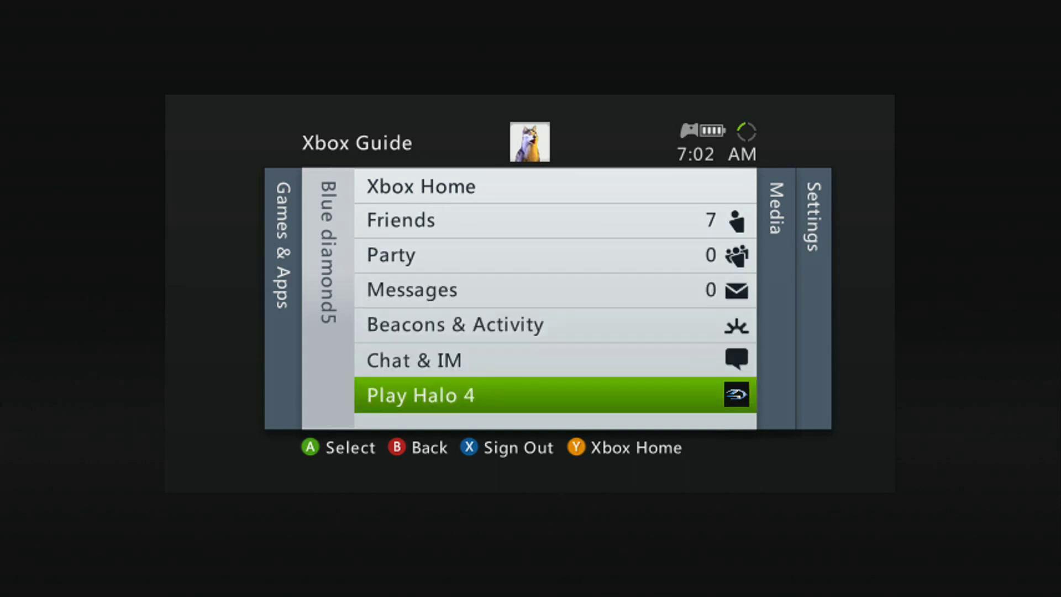
pyautogui.press('Return')
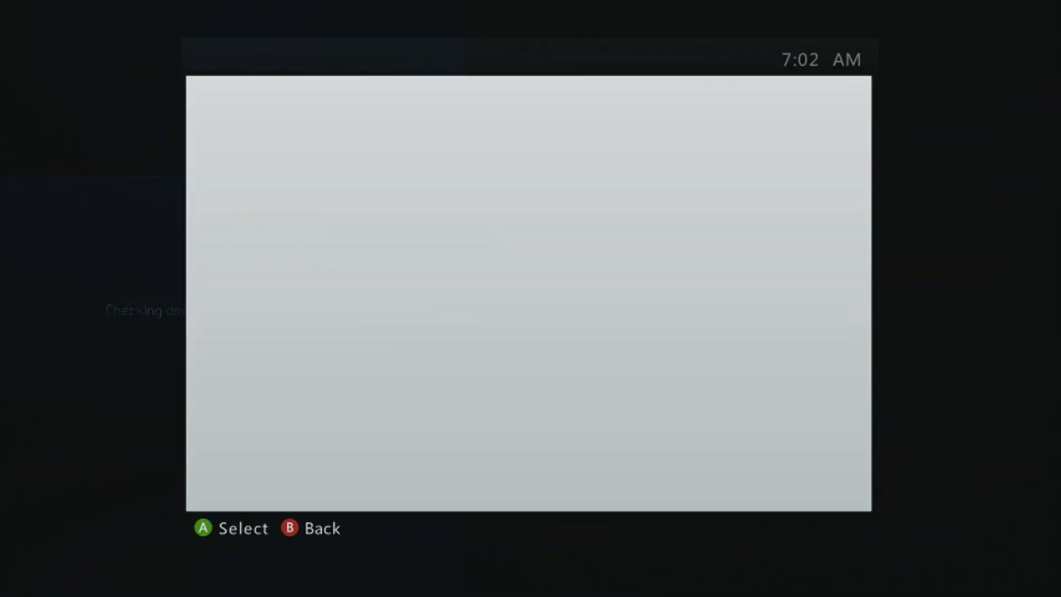
pyautogui.press('Return')
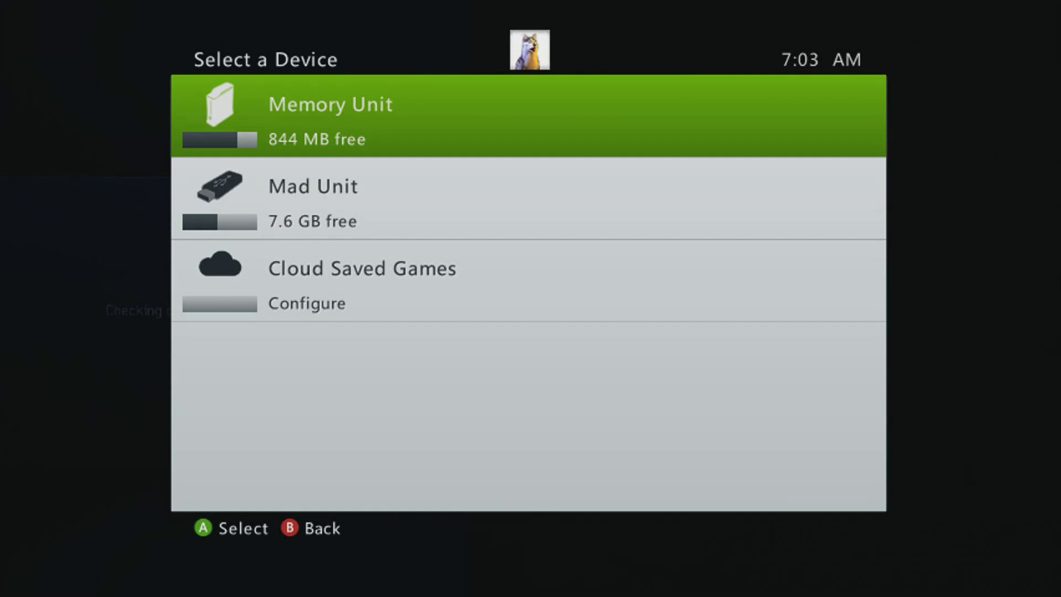
pyautogui.press('Return')
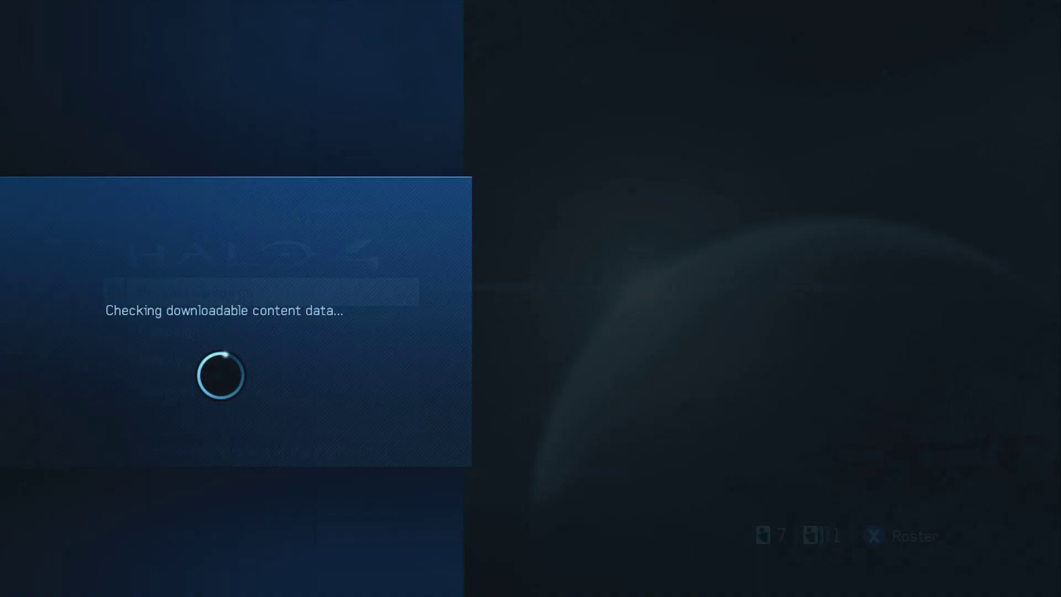
# Enter the Halo 4 campaign lobby and resume the saved campaign.
pyautogui.press('Down')
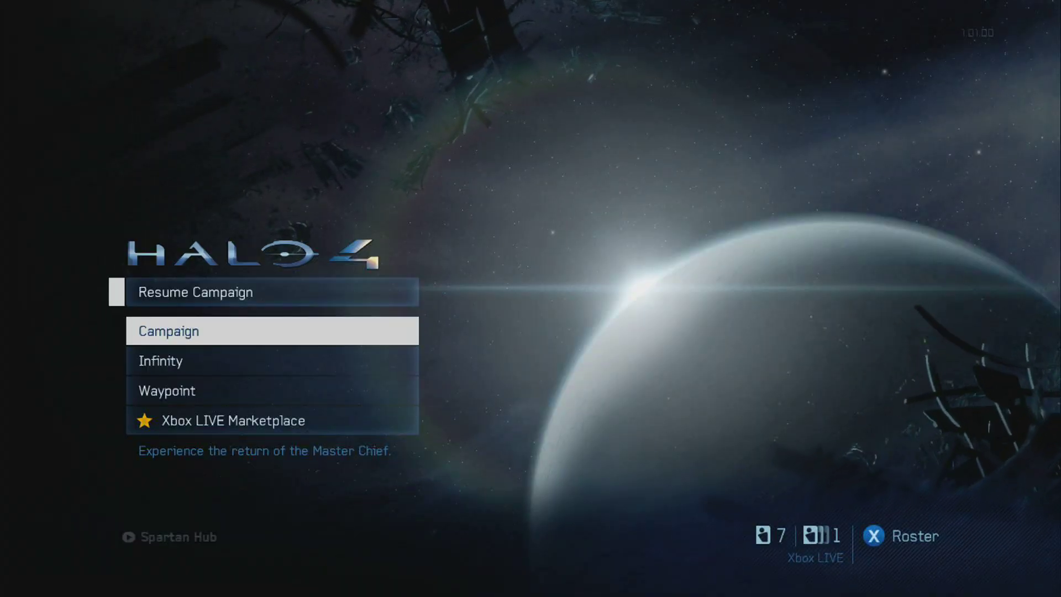
pyautogui.press('Return')
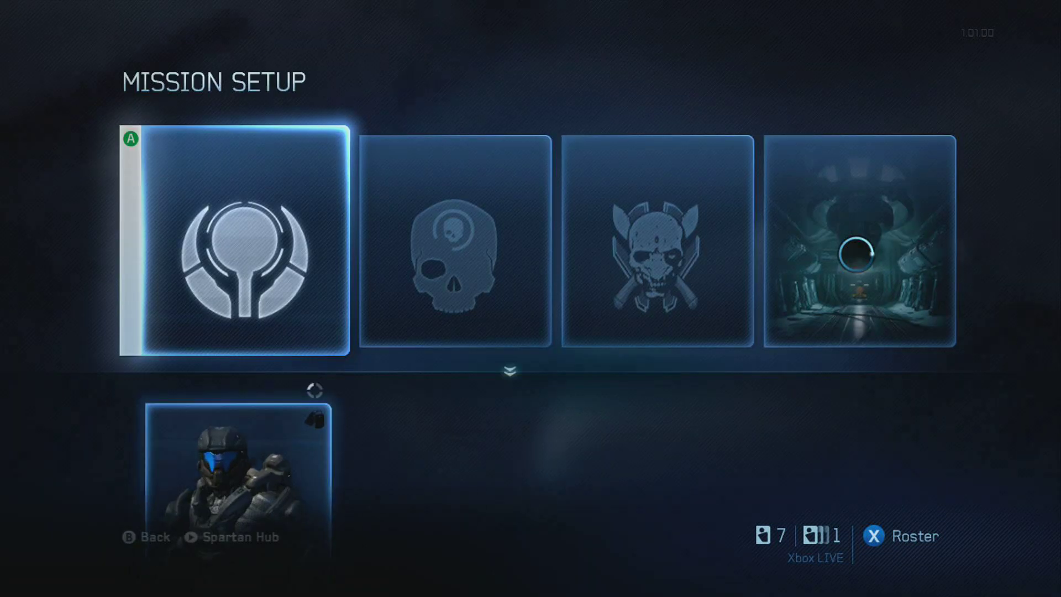
pyautogui.press('Right')
pyautogui.press('Right')
pyautogui.press('Right')
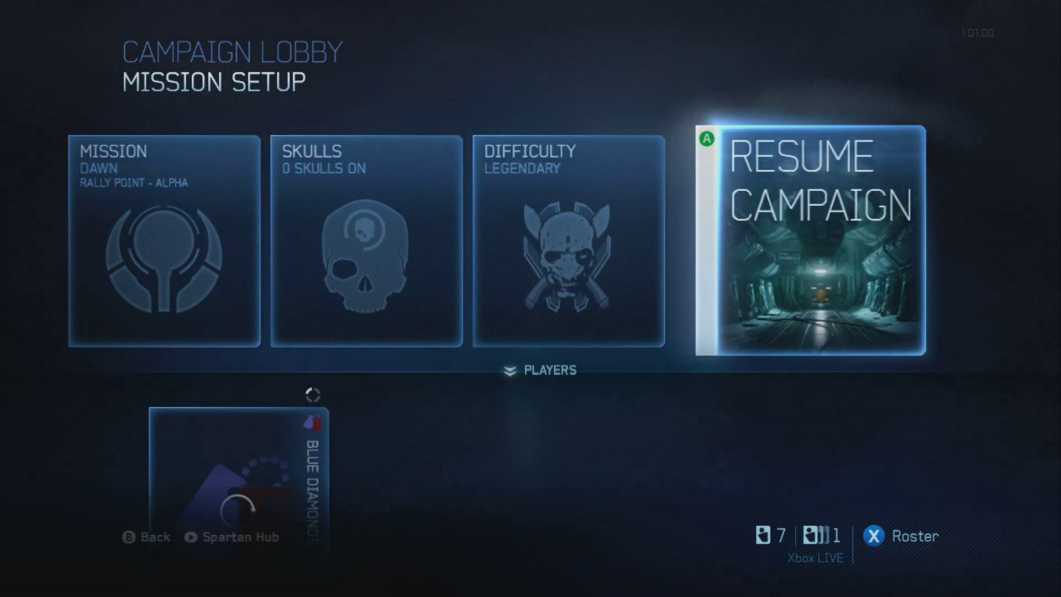
pyautogui.press('Return')
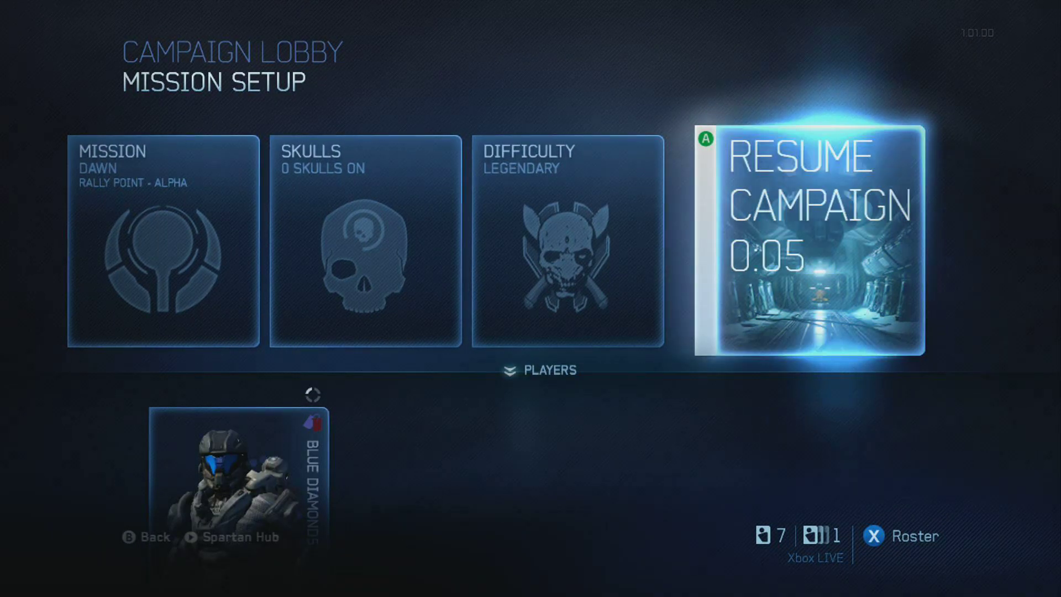